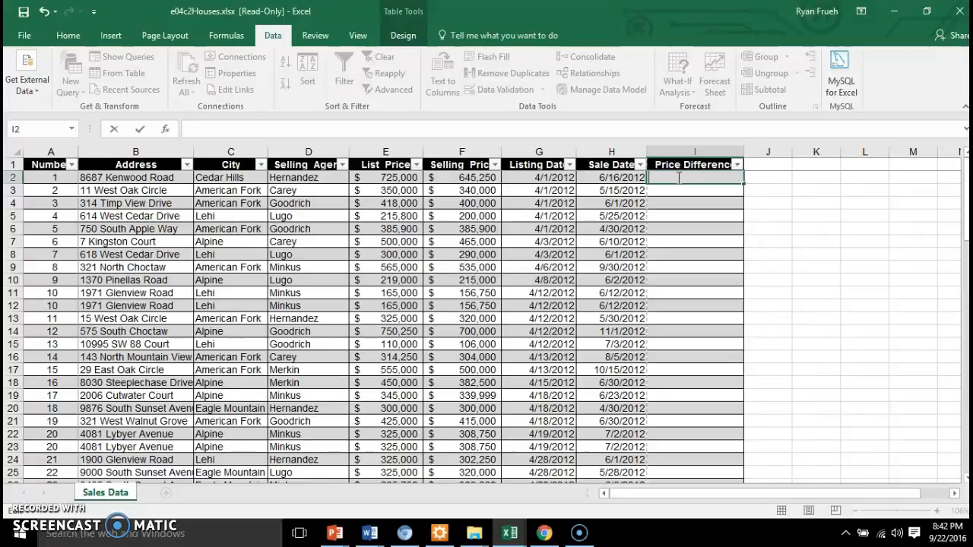
Step: Enter the formula =[List_Price]-[Selling_Price] in cell I2 to fill the Price Difference column
{"action": "type", "text": "=["}
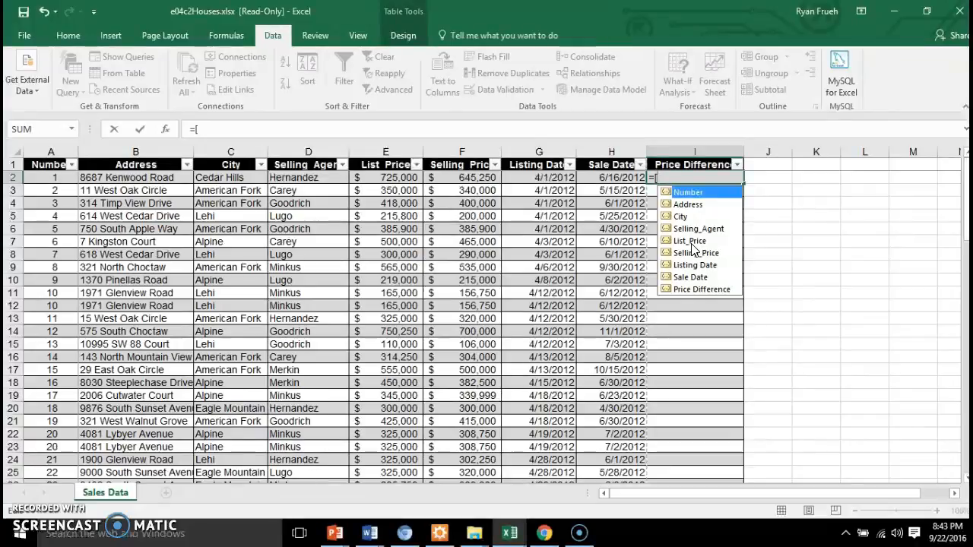
{"action": "left_click", "coordinate": [691, 240]}
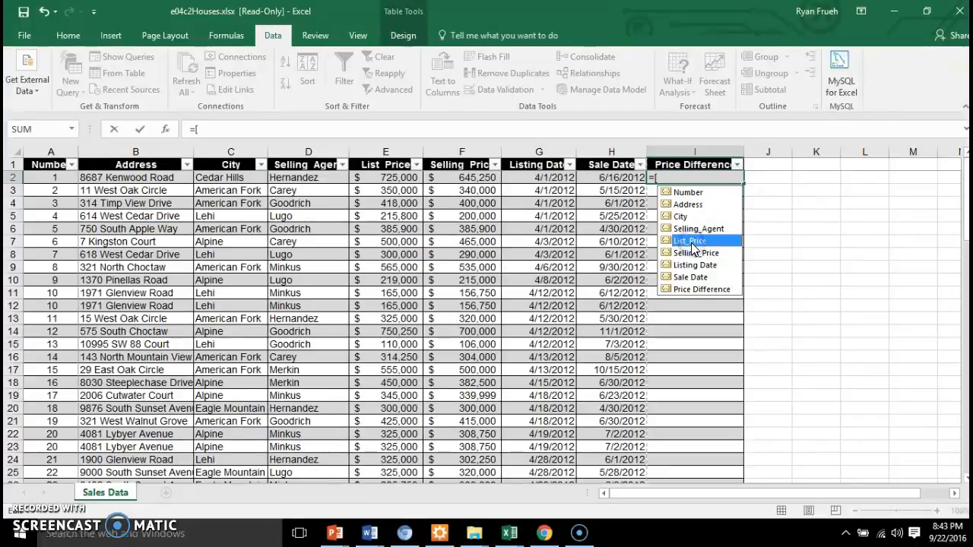
{"action": "double_click", "coordinate": [691, 239]}
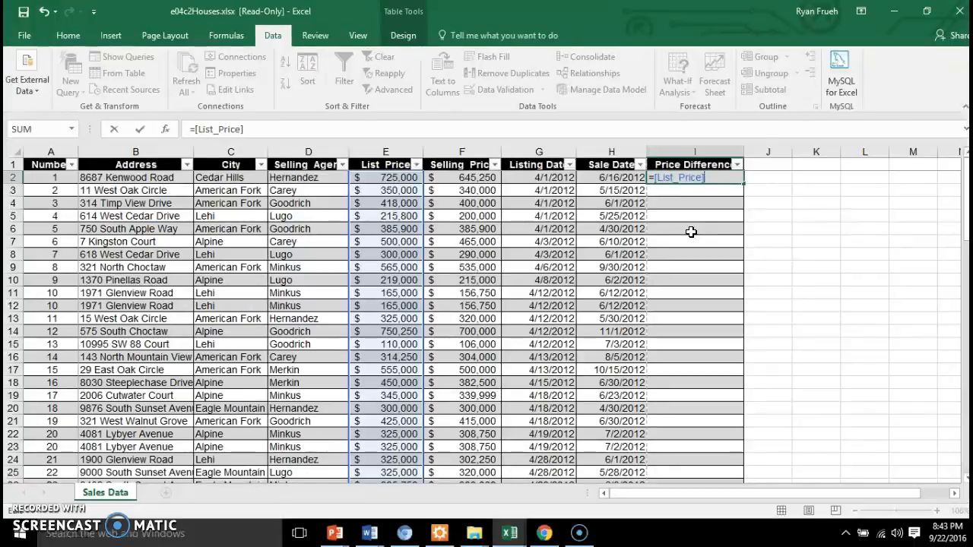
{"action": "left_click", "coordinate": [551, 128]}
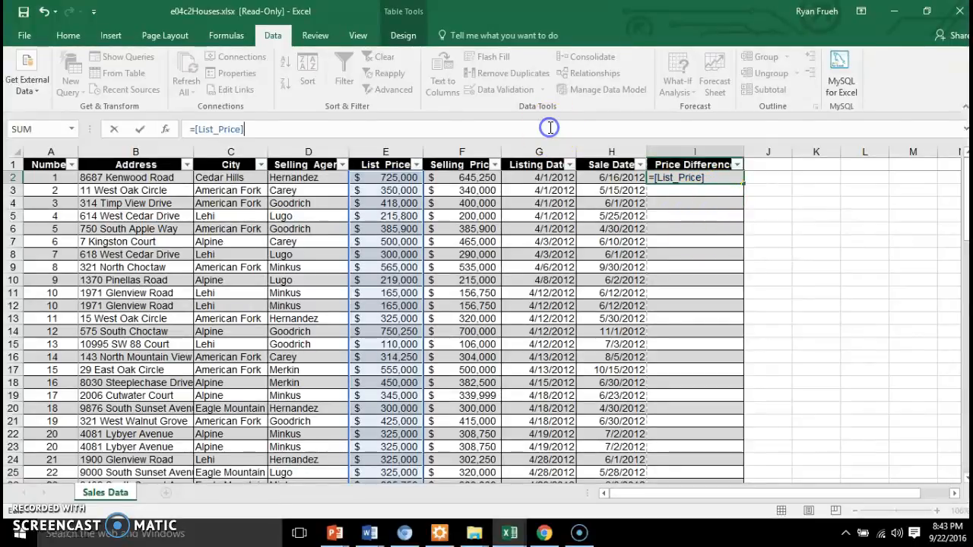
{"action": "type", "text": "-["}
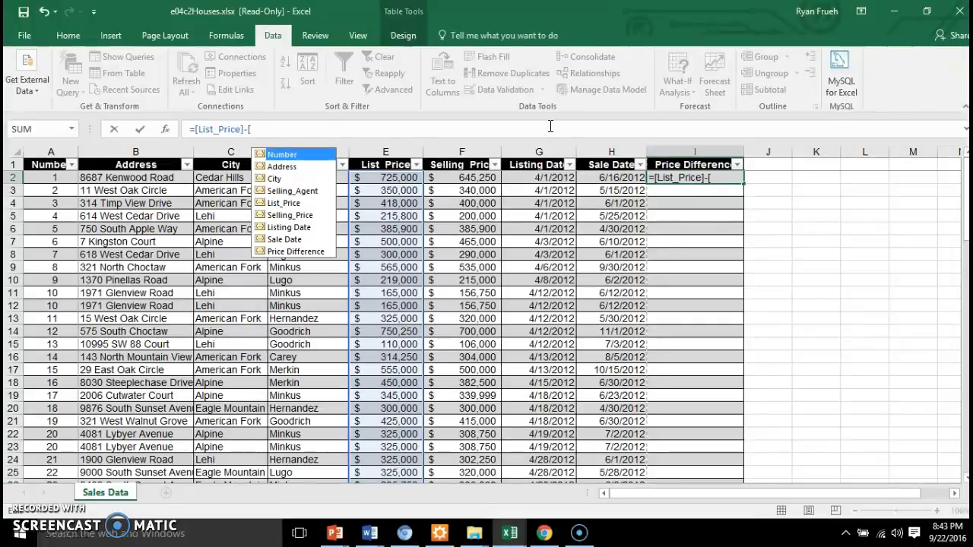
{"action": "type", "text": "Selling"}
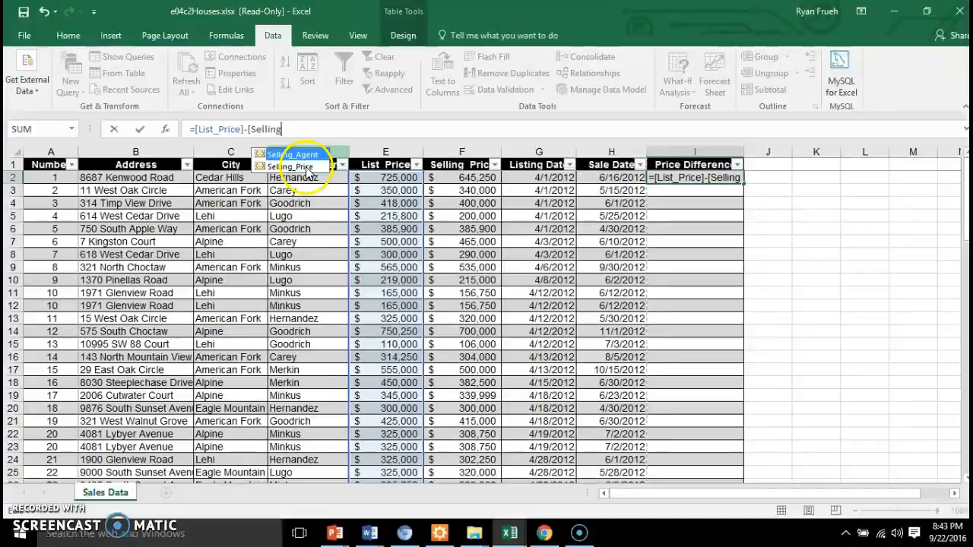
{"action": "left_click", "coordinate": [307, 173]}
{"action": "double_click", "coordinate": [308, 174]}
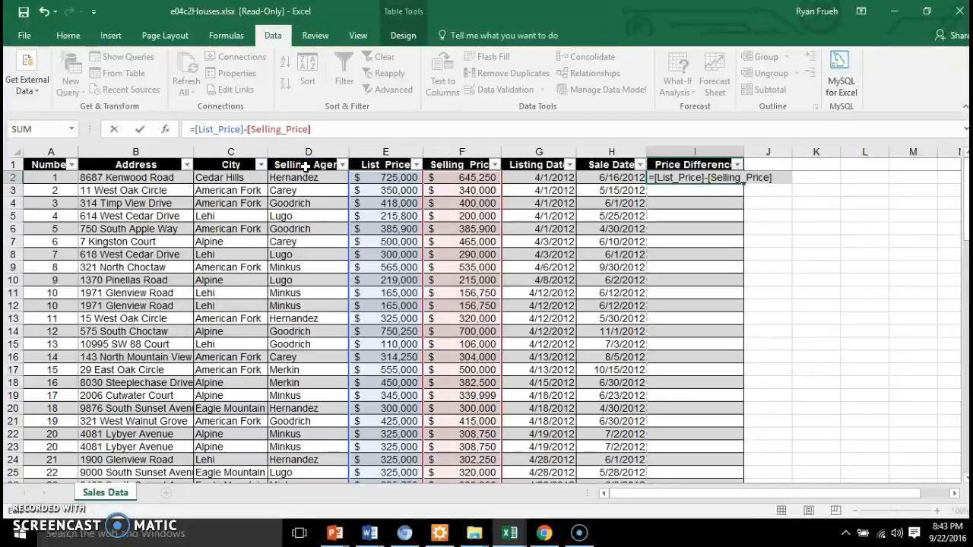
{"action": "left_click", "coordinate": [323, 172]}
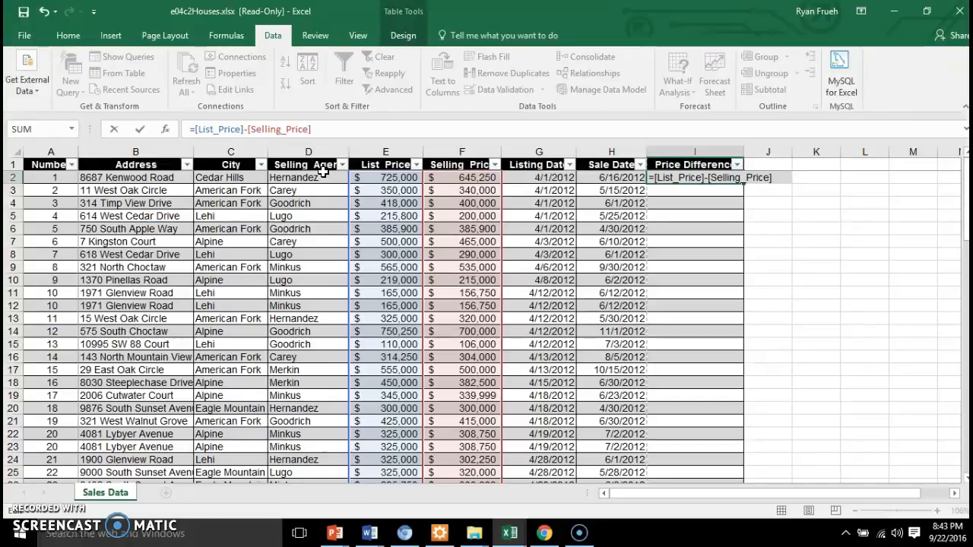
{"action": "key", "text": "Return"}
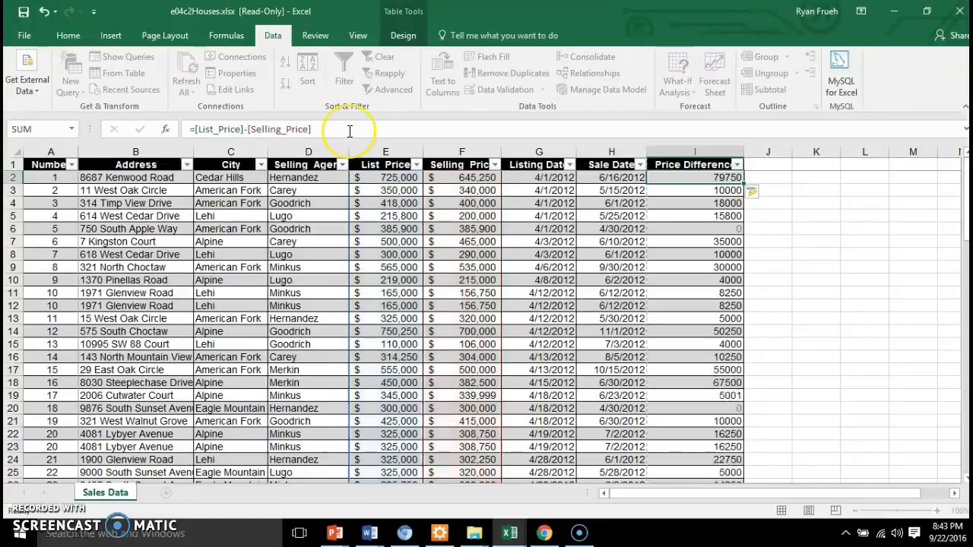
Step: Apply the Accounting number format with a dollar sign to the whole Price Difference column
{"action": "left_click", "coordinate": [556, 177]}
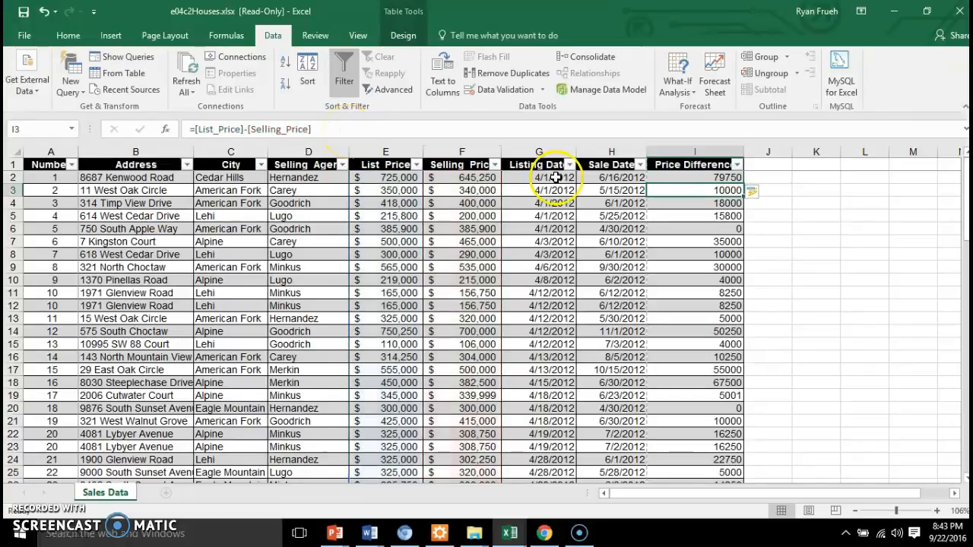
{"action": "left_click", "coordinate": [698, 152]}
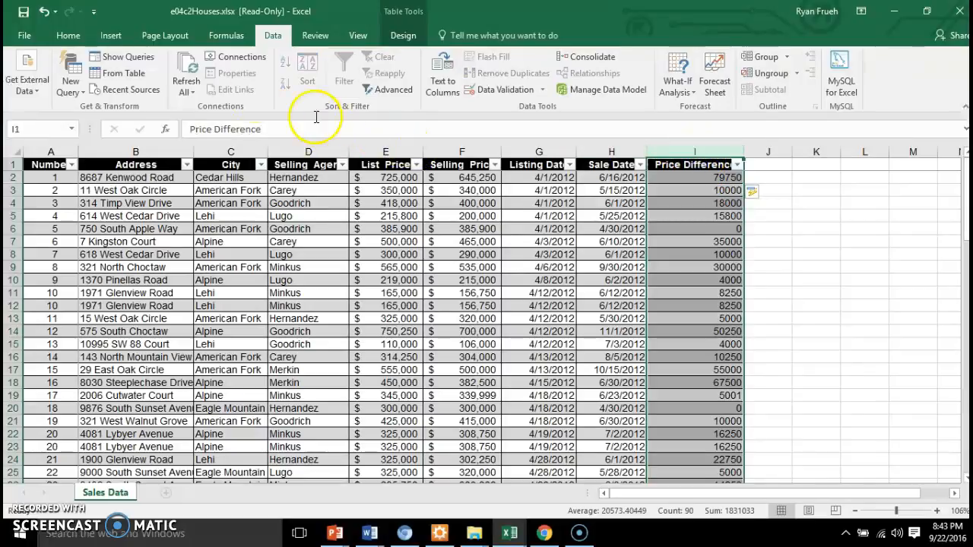
{"action": "left_click", "coordinate": [65, 36]}
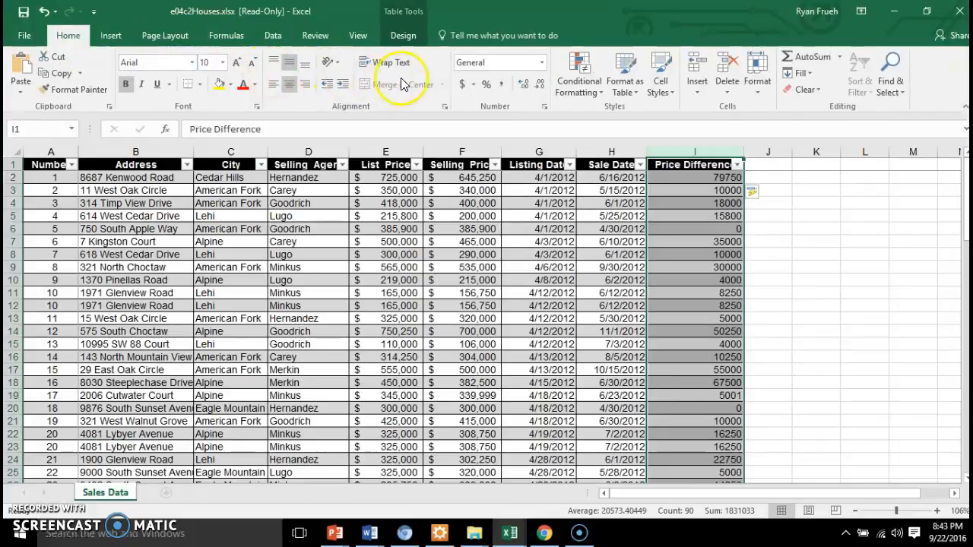
{"action": "left_click", "coordinate": [463, 84]}
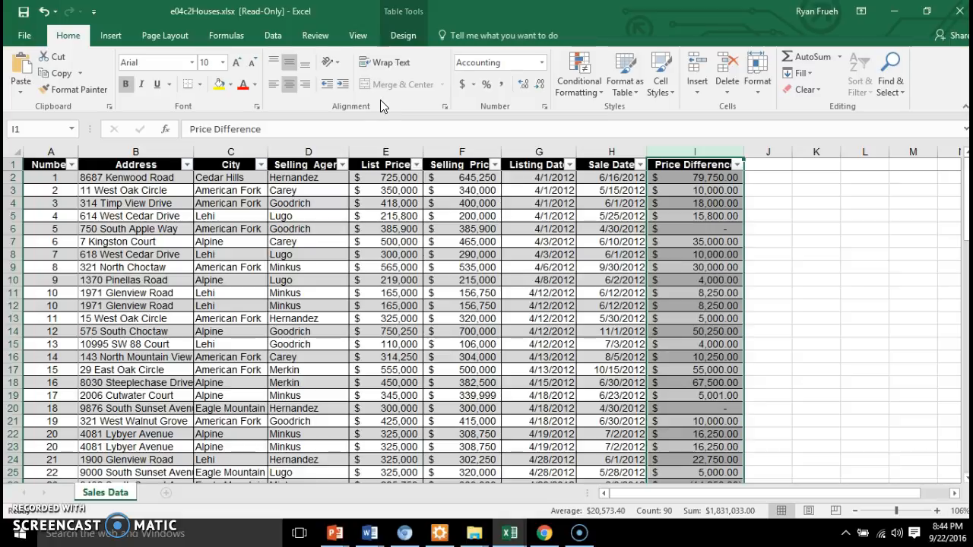
Step: Add a total row to the table and select the Price Difference total in cell I91
{"action": "left_click", "coordinate": [403, 36]}
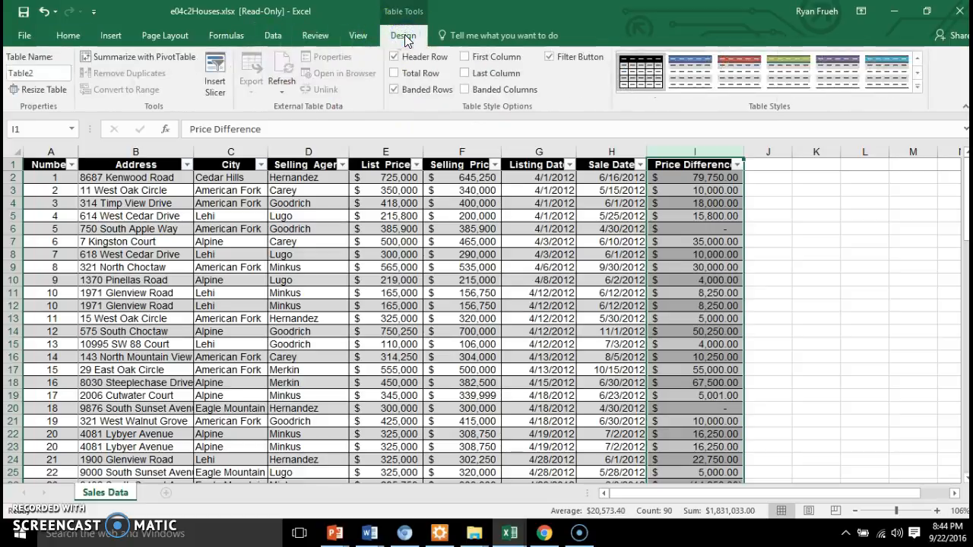
{"action": "left_click", "coordinate": [394, 73]}
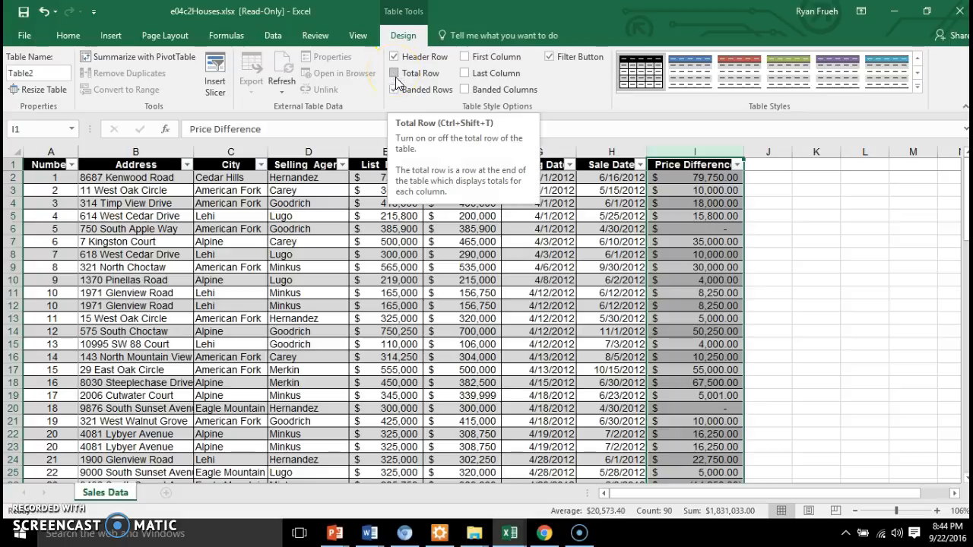
{"action": "left_click", "coordinate": [396, 74]}
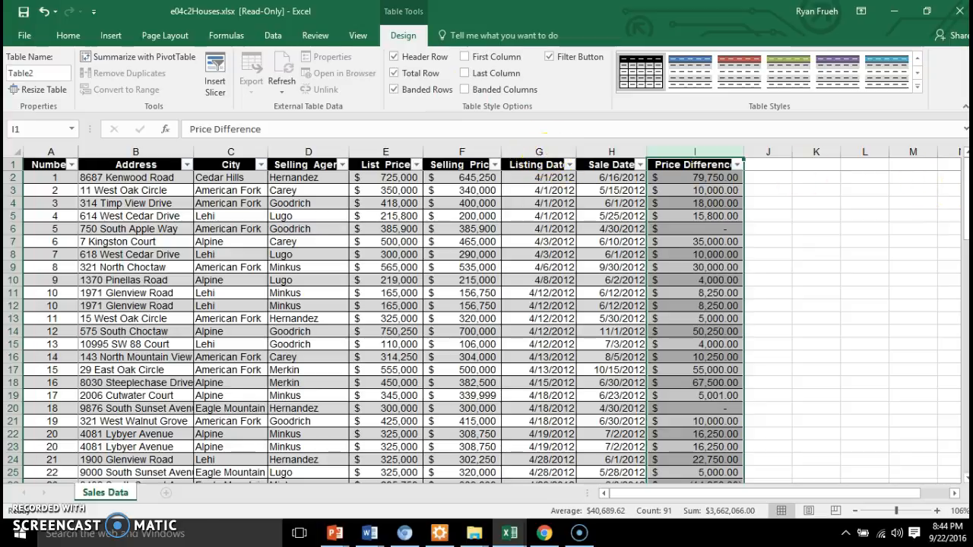
{"action": "left_click_drag", "start_coordinate": [963, 218], "coordinate": [949, 445]}
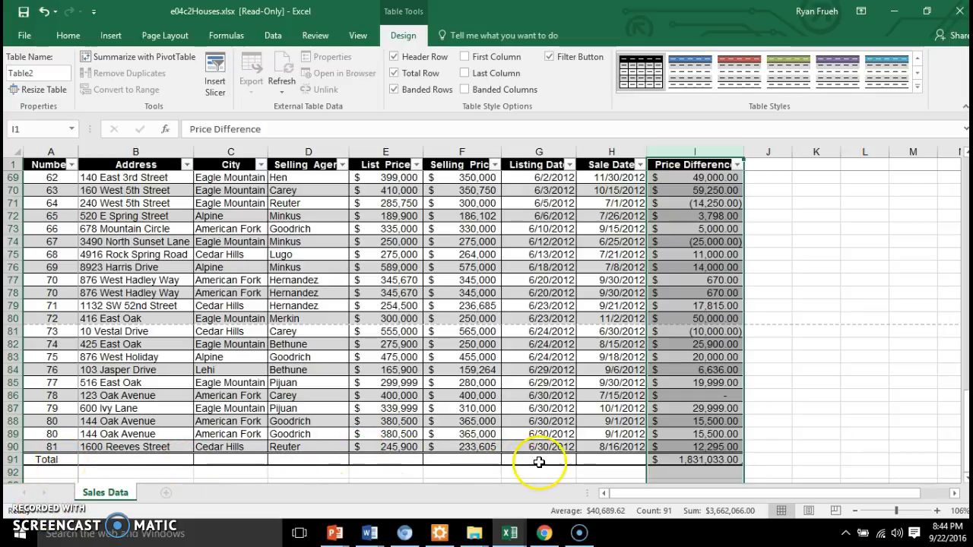
{"action": "left_click", "coordinate": [689, 459]}
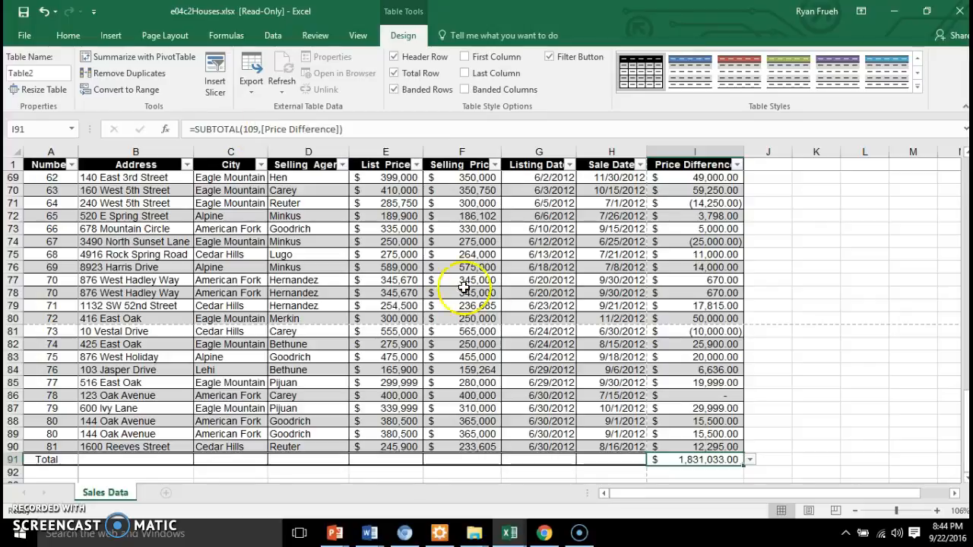
Step: Enter the formula =SUBTOTAL(109,[Selling_Price]) in cell F91 of the total row
{"action": "left_click", "coordinate": [464, 460]}
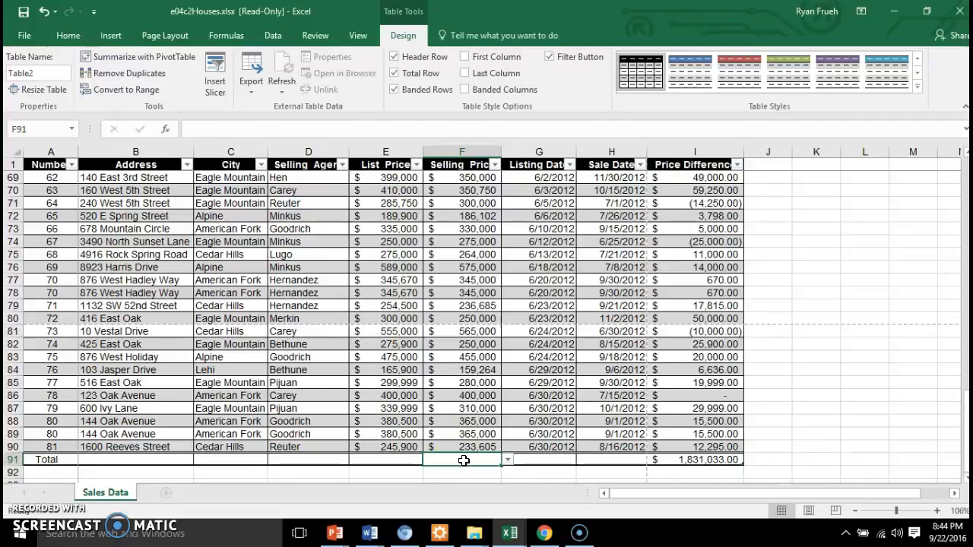
{"action": "type", "text": "="}
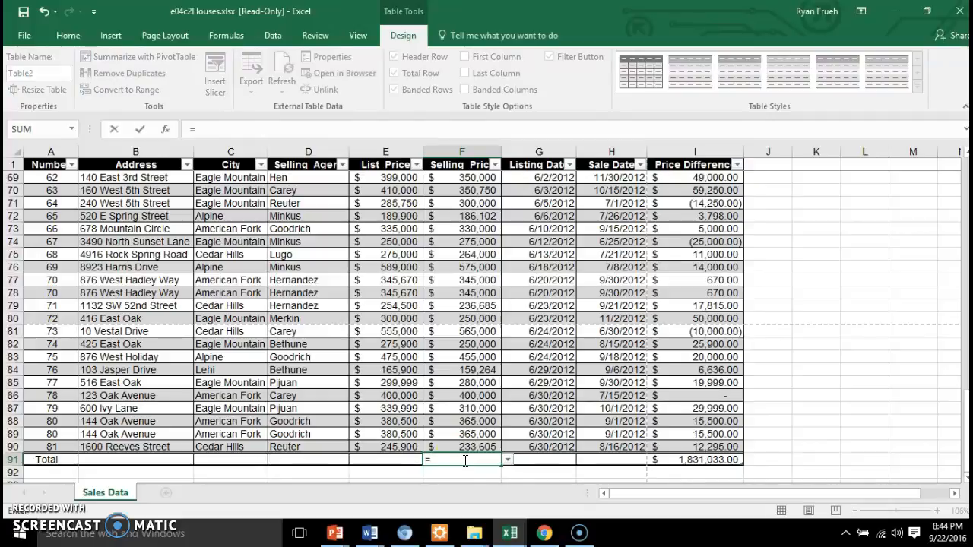
{"action": "type", "text": "SUBTOTAL("}
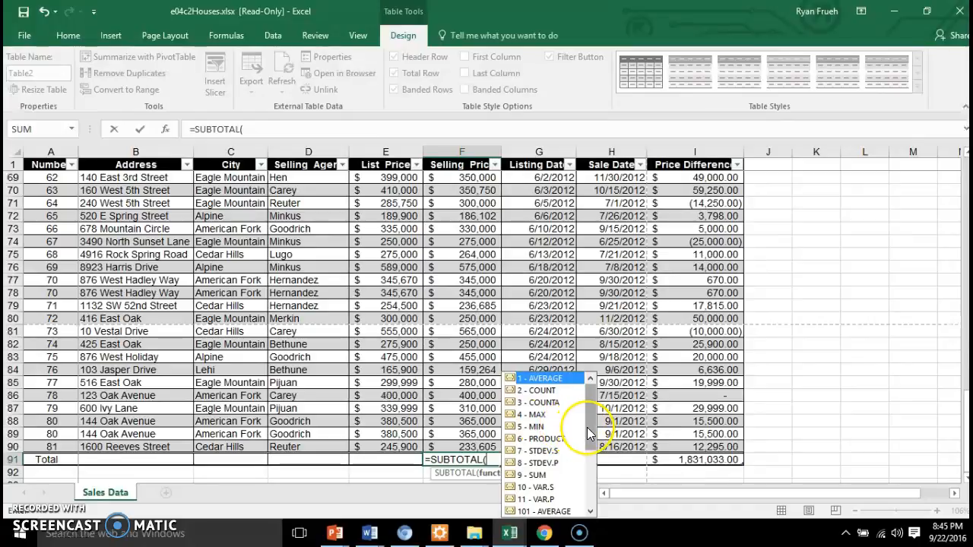
{"action": "left_click_drag", "start_coordinate": [587, 427], "coordinate": [597, 500]}
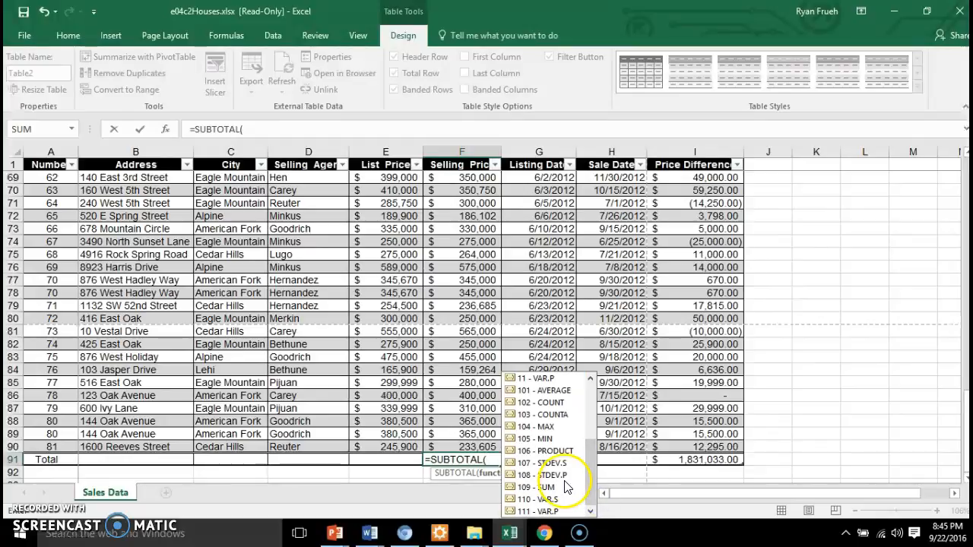
{"action": "double_click", "coordinate": [548, 487]}
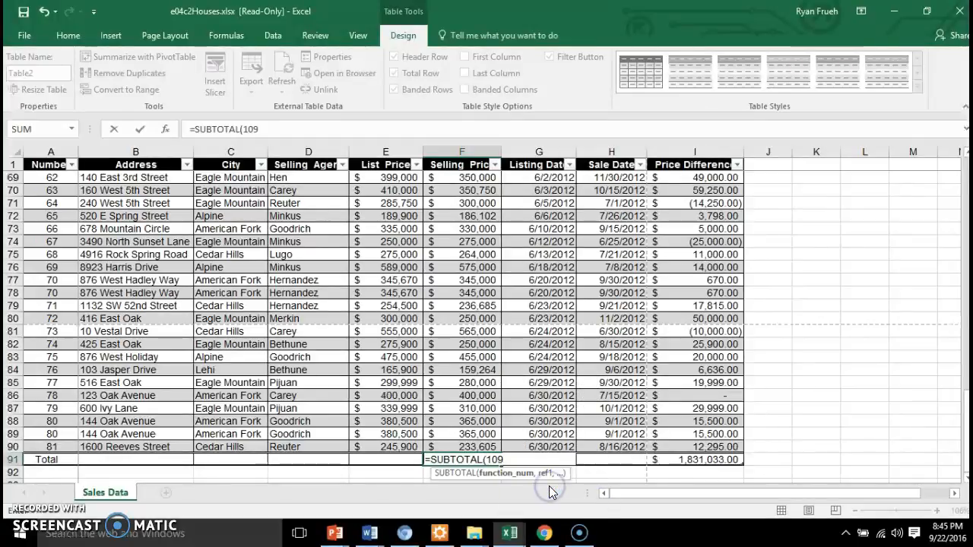
{"action": "type", "text": ","}
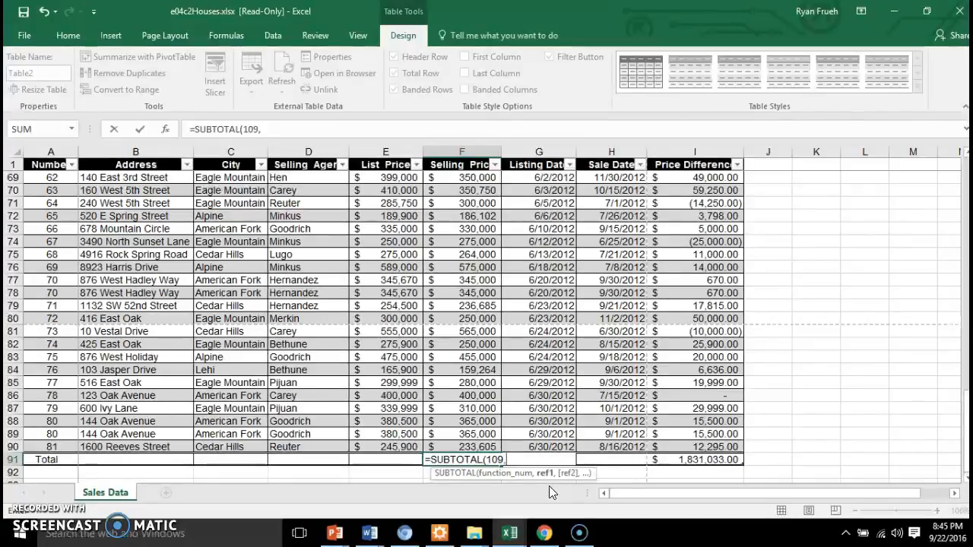
{"action": "left_click", "coordinate": [546, 489]}
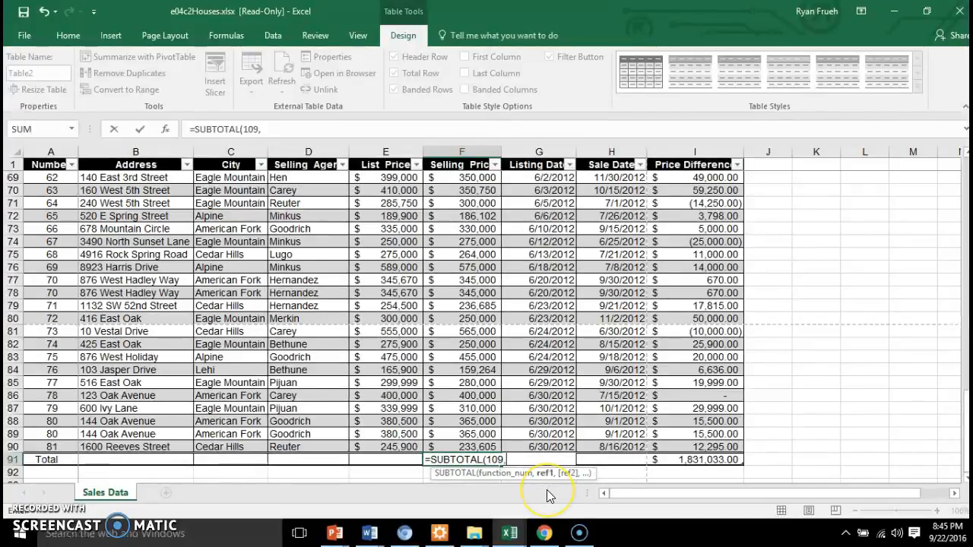
{"action": "type", "text": "["}
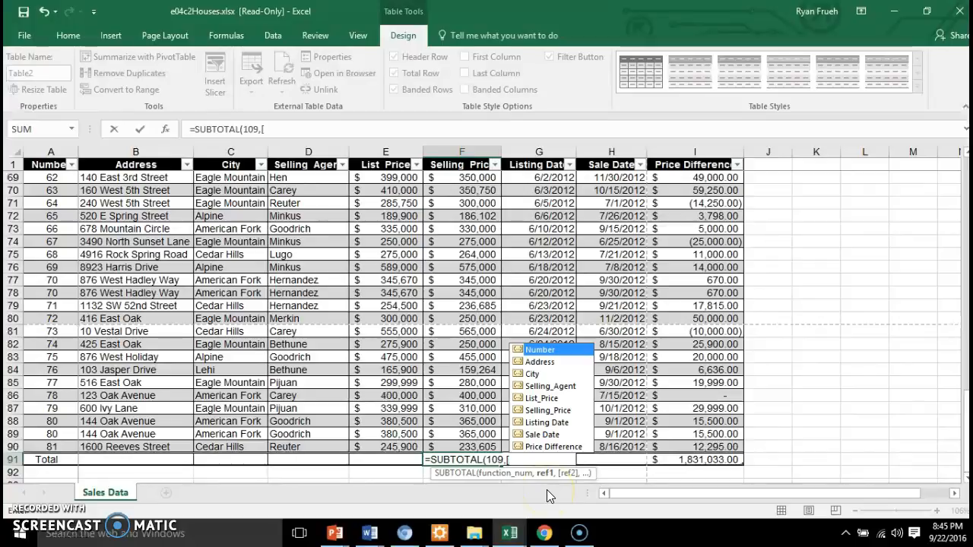
{"action": "left_click", "coordinate": [554, 412]}
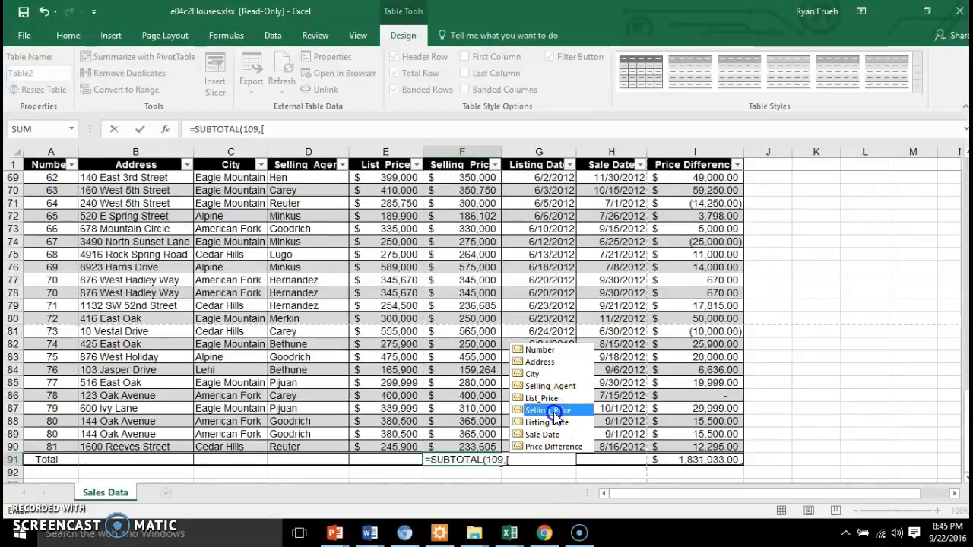
{"action": "double_click", "coordinate": [553, 412]}
{"action": "type", "text": "]"}
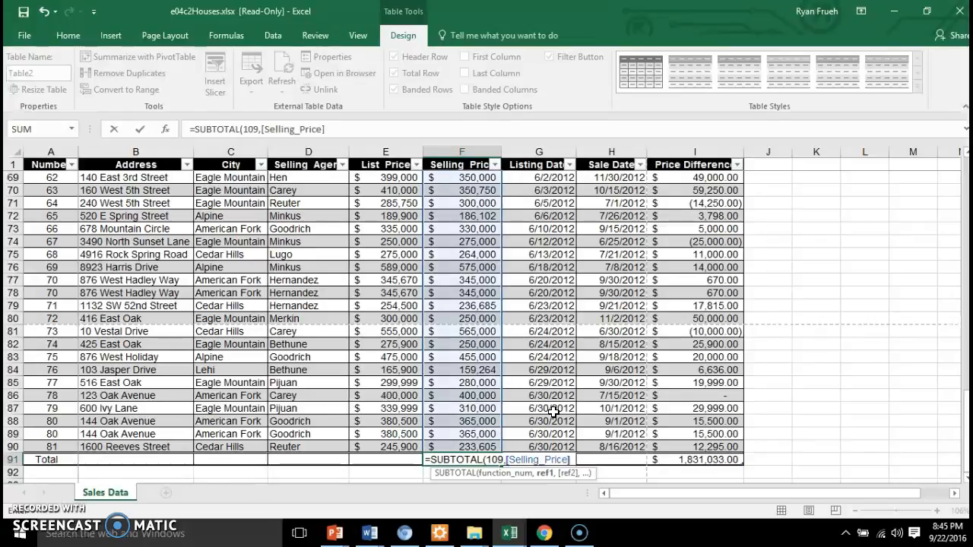
{"action": "key", "text": "Return"}
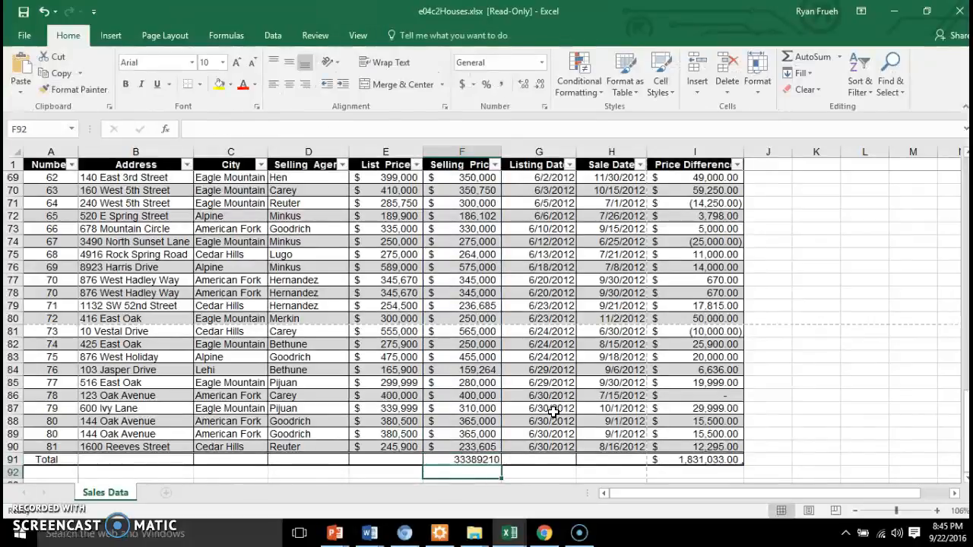
Step: Format the Selling_Price total in F91 as Accounting and widen column F to fit it
{"action": "left_click", "coordinate": [476, 459]}
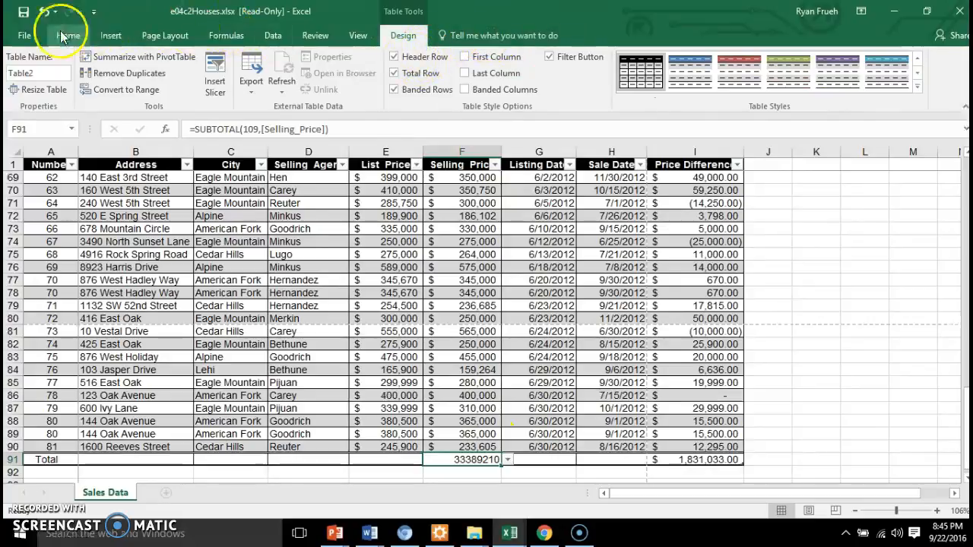
{"action": "left_click", "coordinate": [37, 34]}
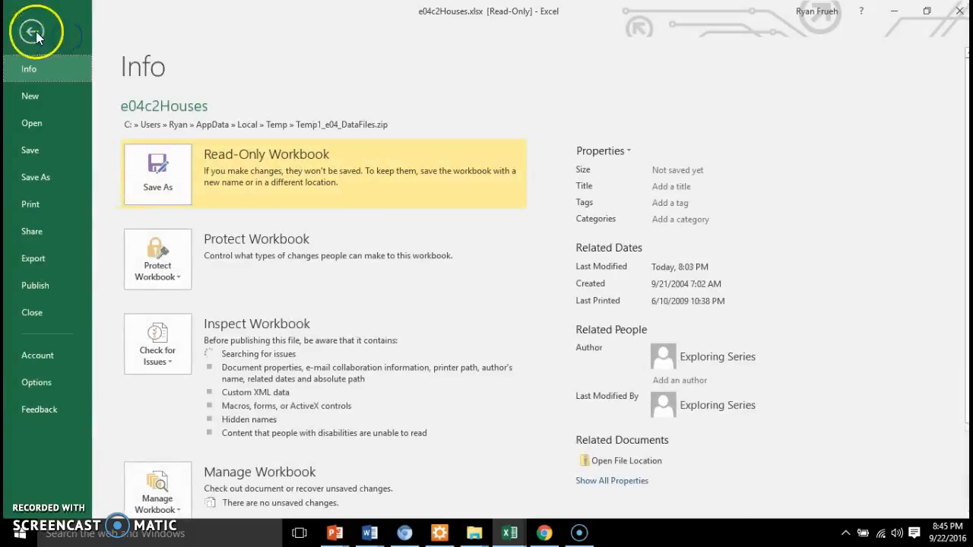
{"action": "left_click", "coordinate": [33, 31]}
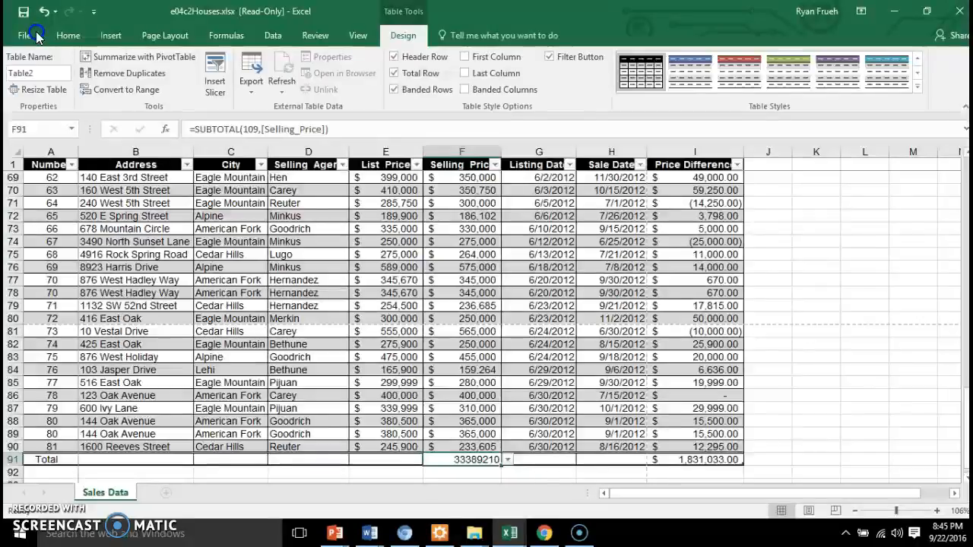
{"action": "left_click", "coordinate": [67, 35]}
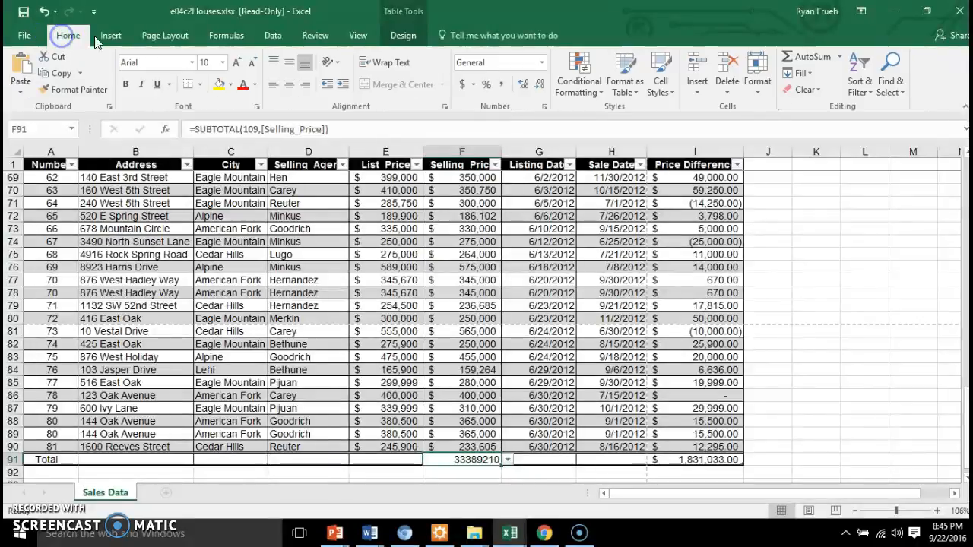
{"action": "left_click", "coordinate": [460, 85]}
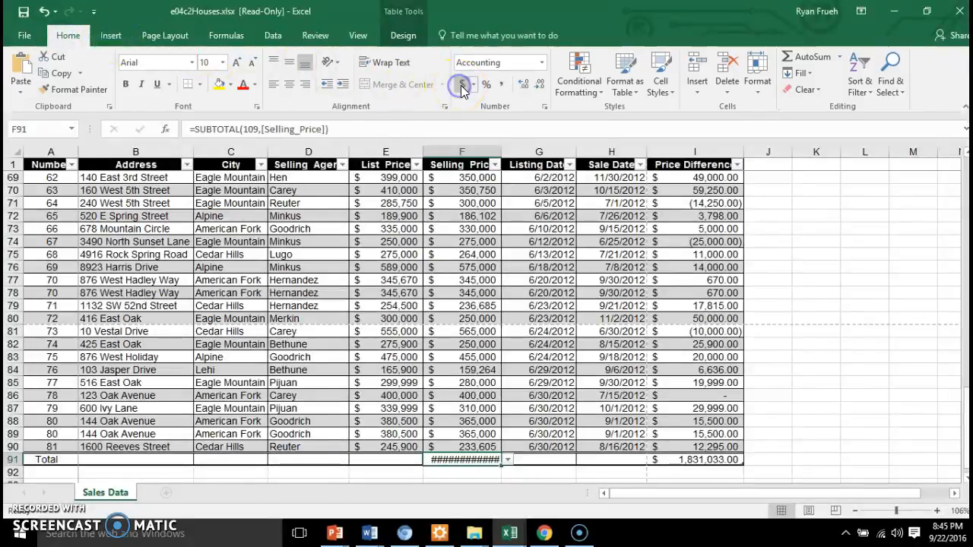
{"action": "left_click_drag", "start_coordinate": [501, 153], "coordinate": [522, 153]}
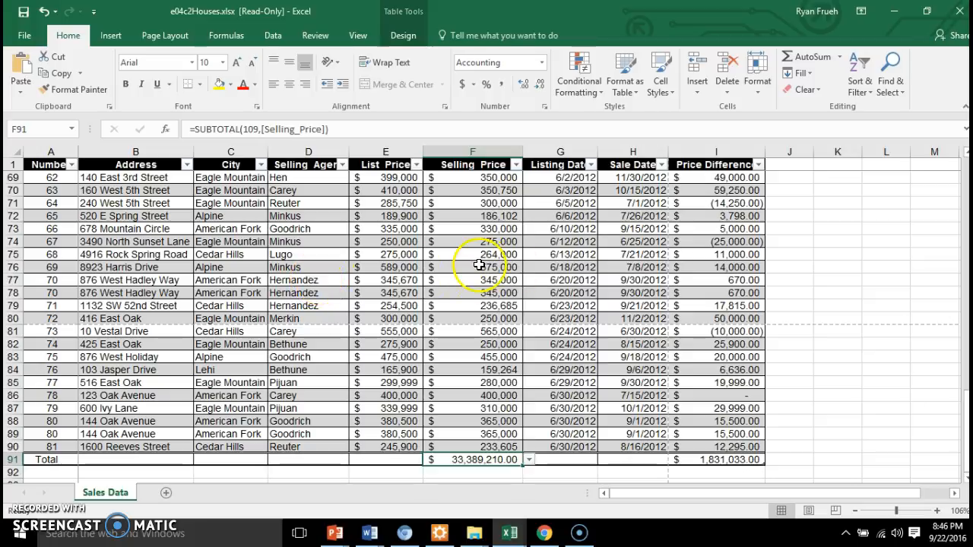
Step: Apply Color Scale conditional formatting to all data rows of the house sales table using Quick Analysis
{"action": "left_click", "coordinate": [314, 283]}
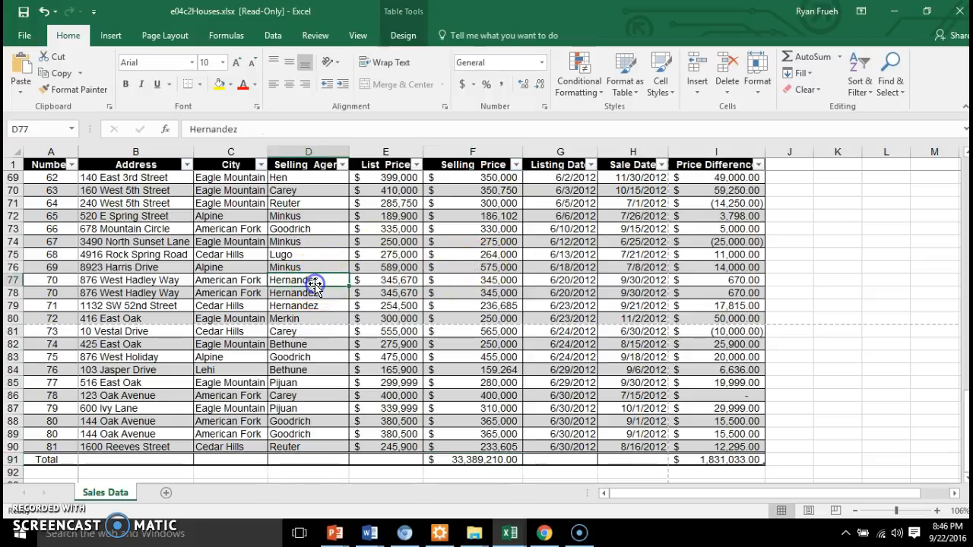
{"action": "left_click", "coordinate": [403, 35]}
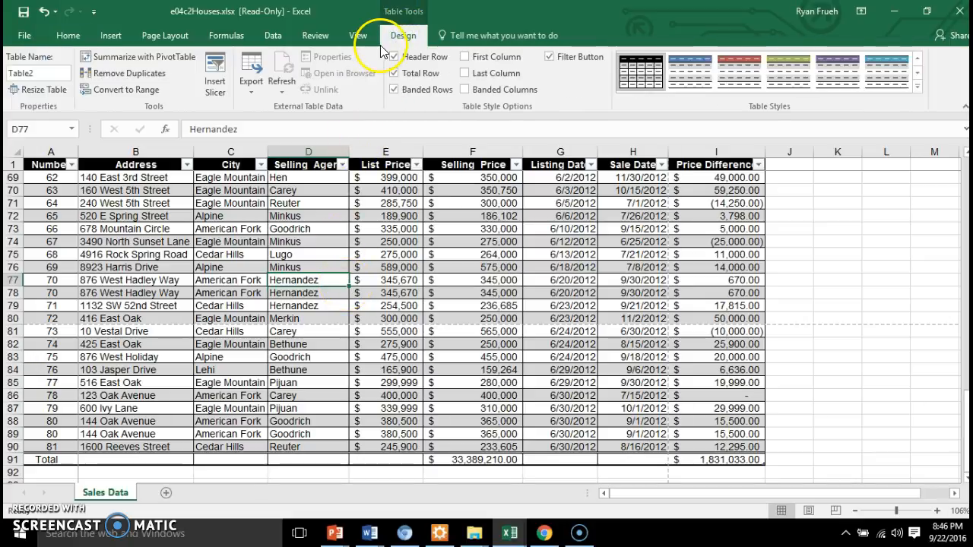
{"action": "right_click", "coordinate": [328, 280]}
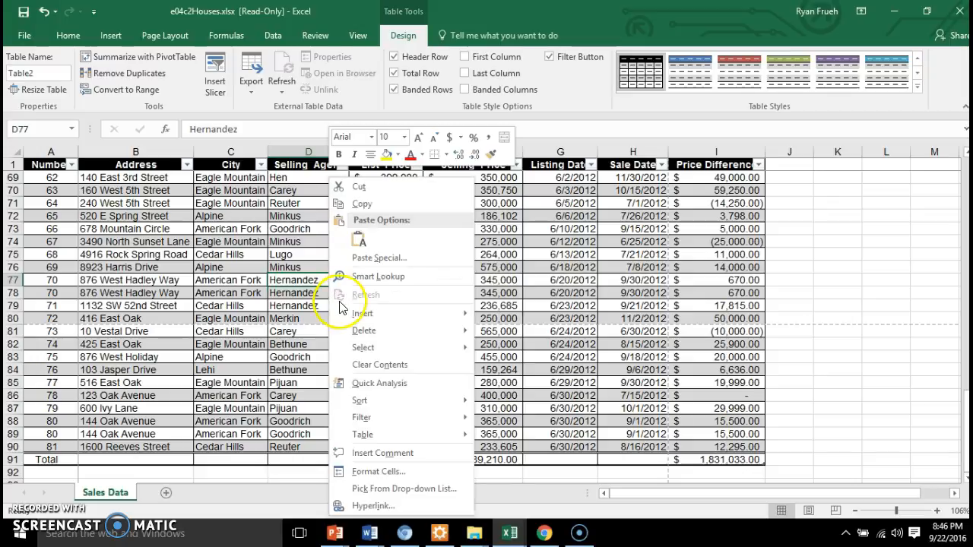
{"action": "left_click", "coordinate": [373, 383]}
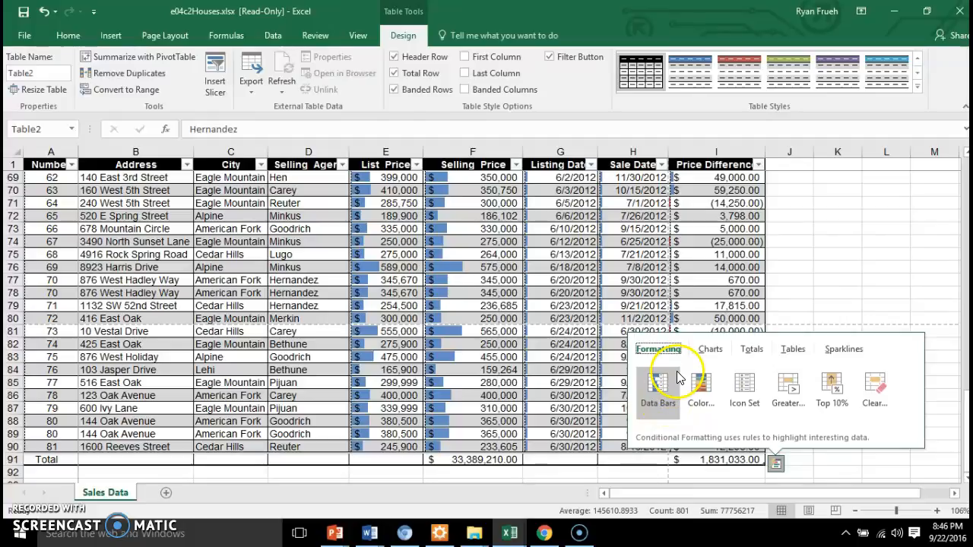
{"action": "left_click", "coordinate": [700, 383]}
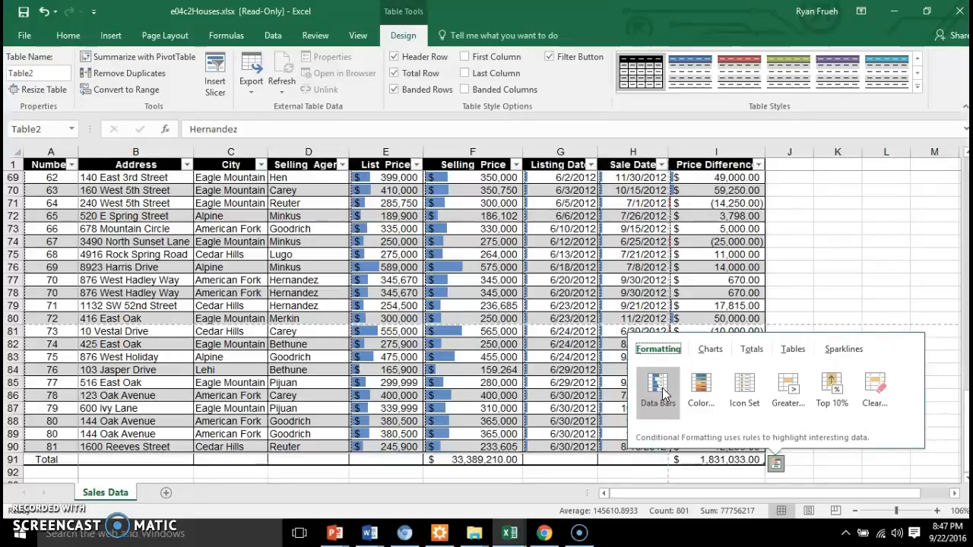
{"action": "left_click", "coordinate": [700, 391]}
{"action": "left_click", "coordinate": [700, 391]}
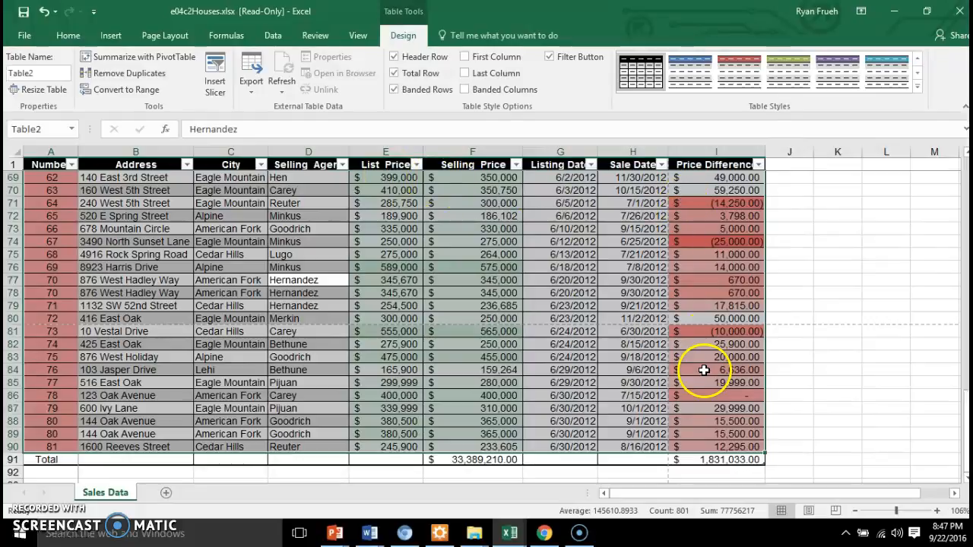
Step: Clear the color scale conditional formatting from the table data using Quick Analysis
{"action": "left_click", "coordinate": [332, 284]}
{"action": "right_click", "coordinate": [332, 285]}
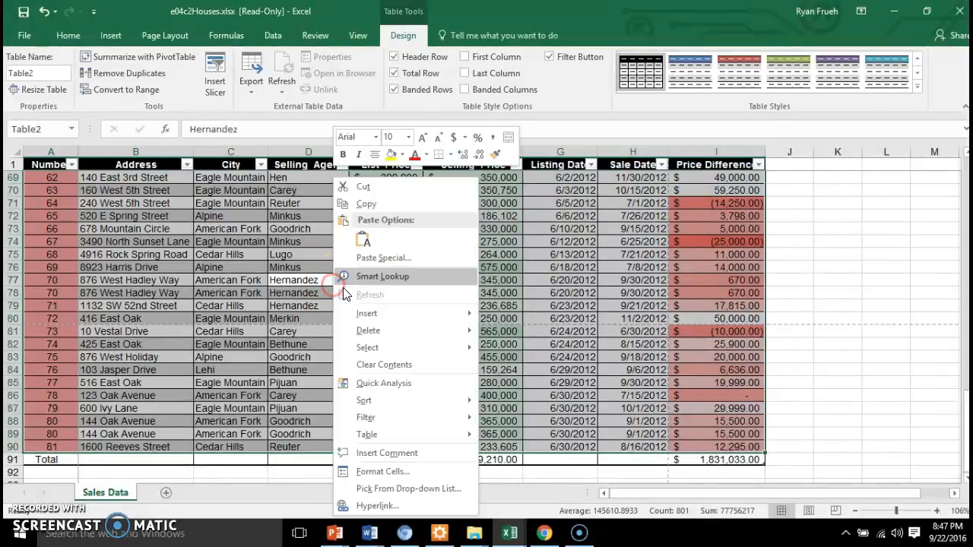
{"action": "left_click", "coordinate": [354, 382]}
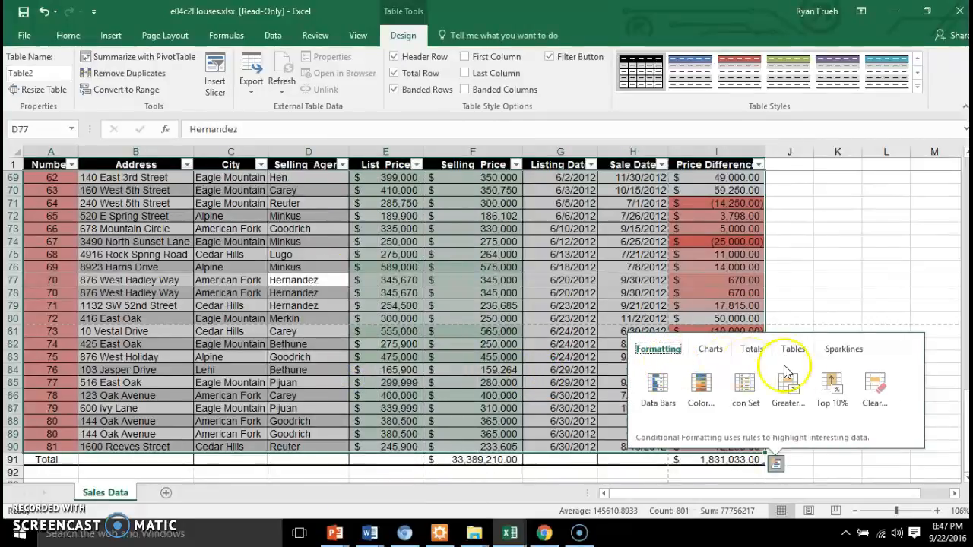
{"action": "left_click", "coordinate": [863, 386]}
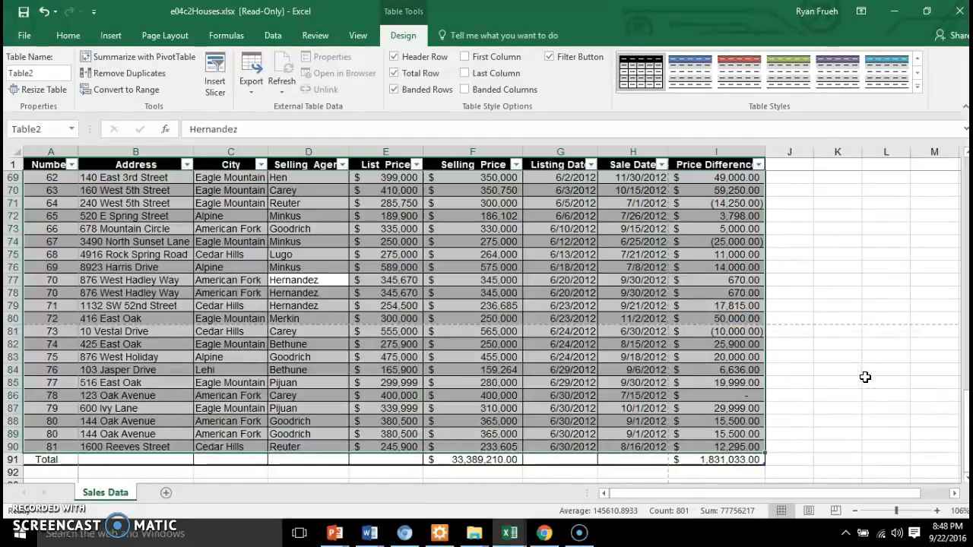
Step: Apply Top 10% conditional formatting to the table data using Quick Analysis
{"action": "left_click", "coordinate": [289, 279]}
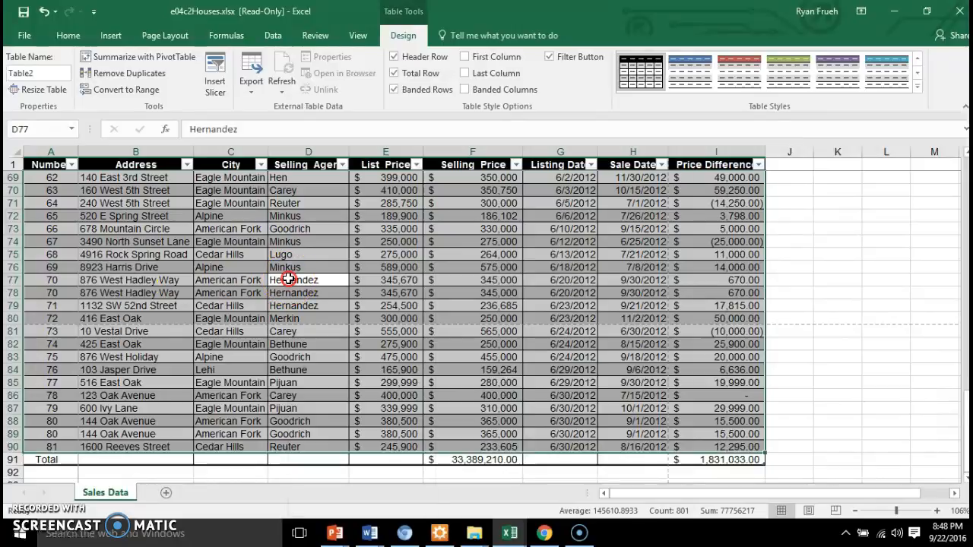
{"action": "right_click", "coordinate": [287, 280]}
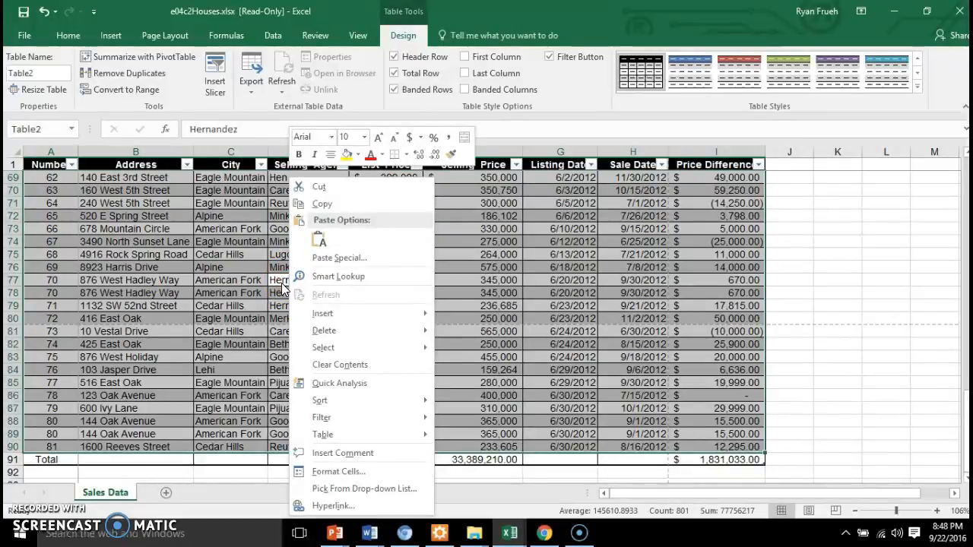
{"action": "left_click", "coordinate": [303, 382]}
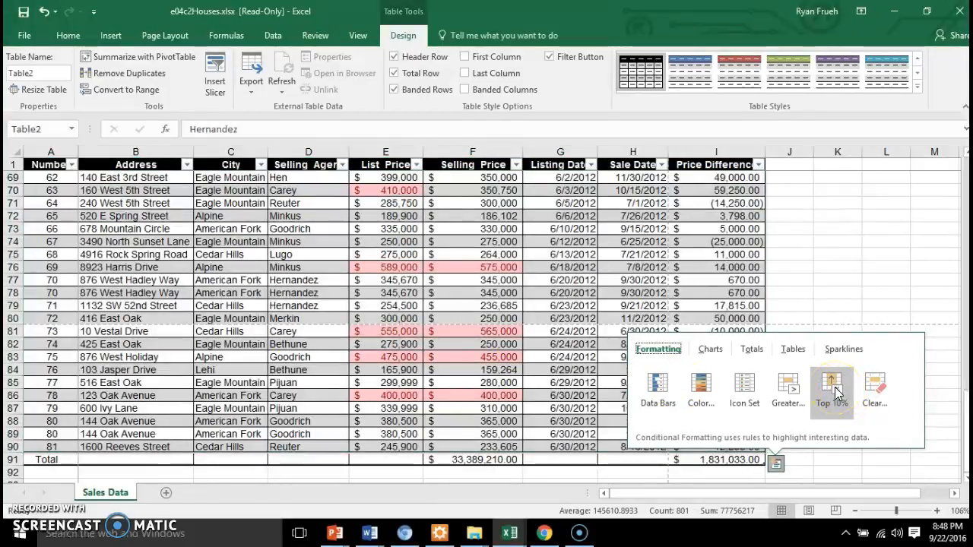
{"action": "left_click", "coordinate": [834, 391]}
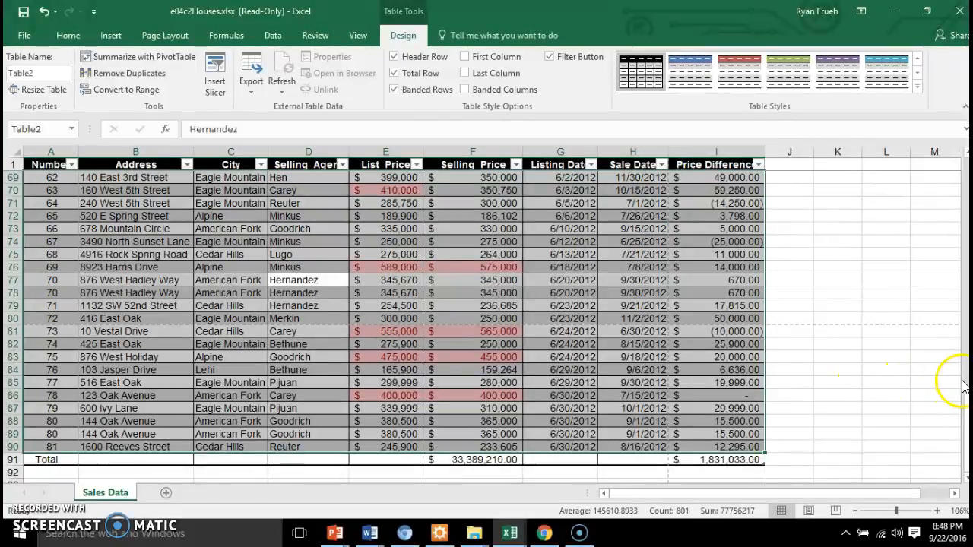
Step: Examine the Top 10% highlighting throughout the rows of the house sales table
{"action": "scroll", "coordinate": [964, 380], "scroll_direction": "up", "scroll_amount": 8}
{"action": "scroll", "coordinate": [964, 361], "scroll_direction": "up", "scroll_amount": 3}
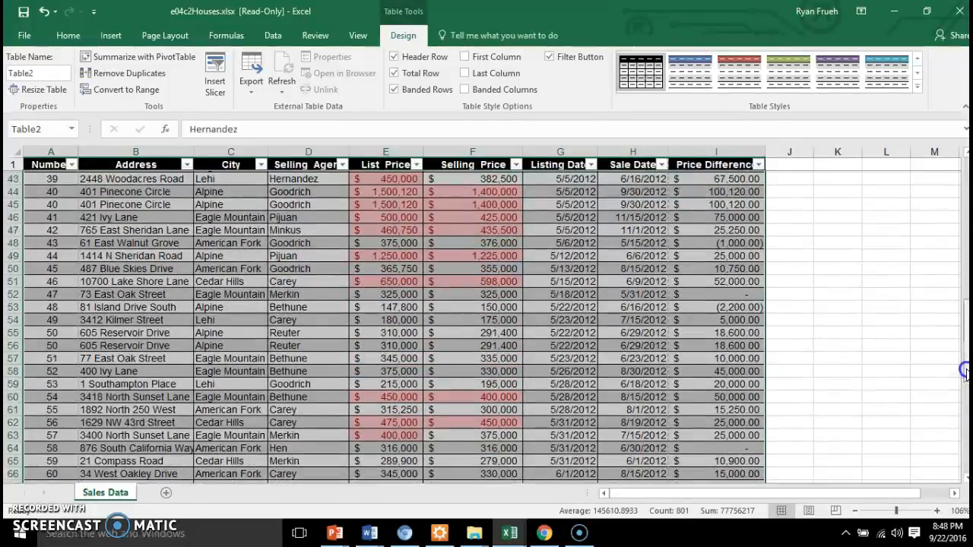
{"action": "scroll", "coordinate": [964, 346], "scroll_direction": "up", "scroll_amount": 2}
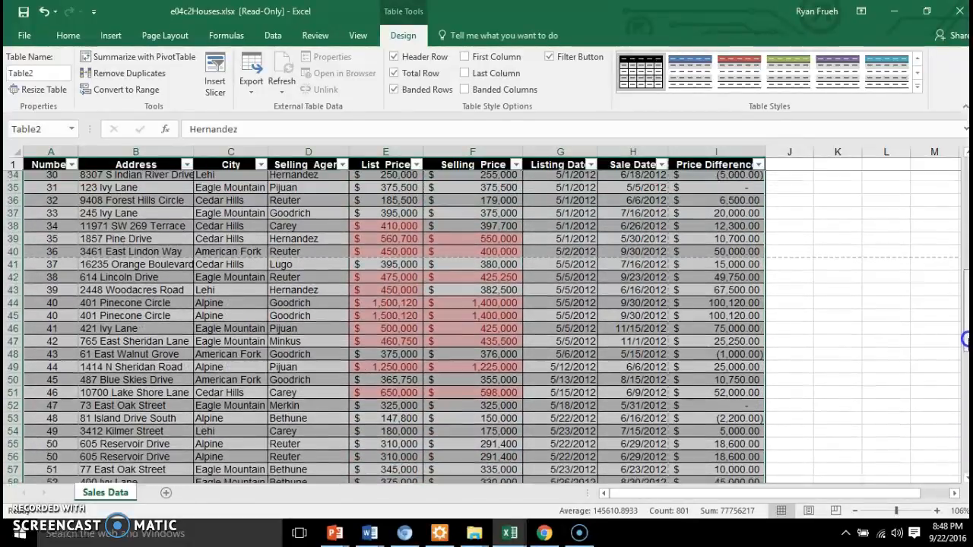
{"action": "scroll", "coordinate": [964, 342], "scroll_direction": "up", "scroll_amount": 8}
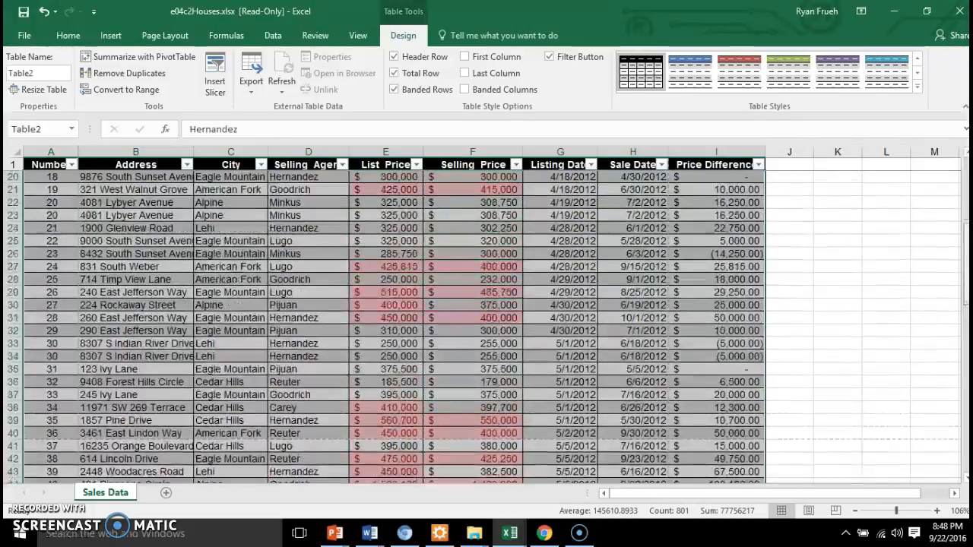
{"action": "scroll", "coordinate": [963, 342], "scroll_direction": "up", "scroll_amount": 2}
{"action": "scroll", "coordinate": [964, 342], "scroll_direction": "down", "scroll_amount": 9}
{"action": "scroll", "coordinate": [964, 342], "scroll_direction": "down", "scroll_amount": 13}
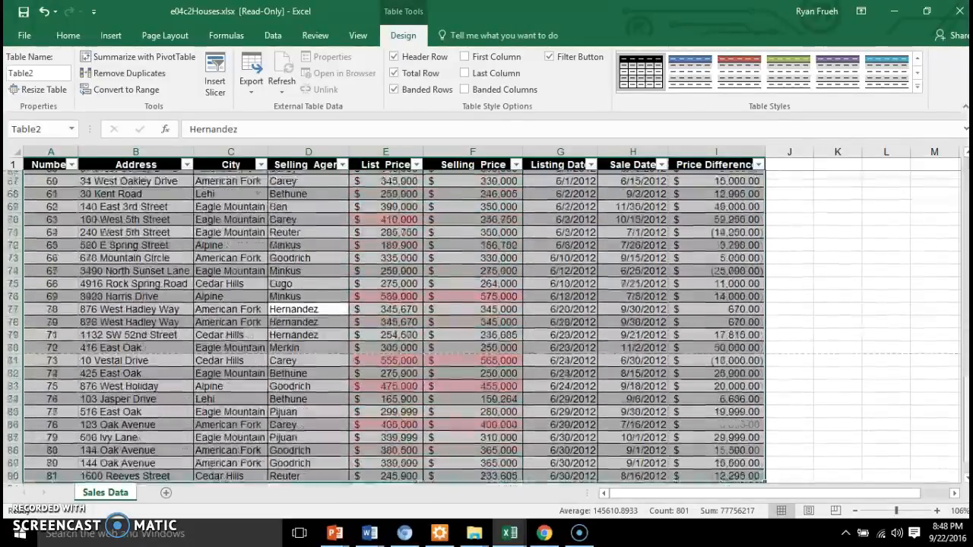
{"action": "scroll", "coordinate": [961, 237], "scroll_direction": "up", "scroll_amount": 20}
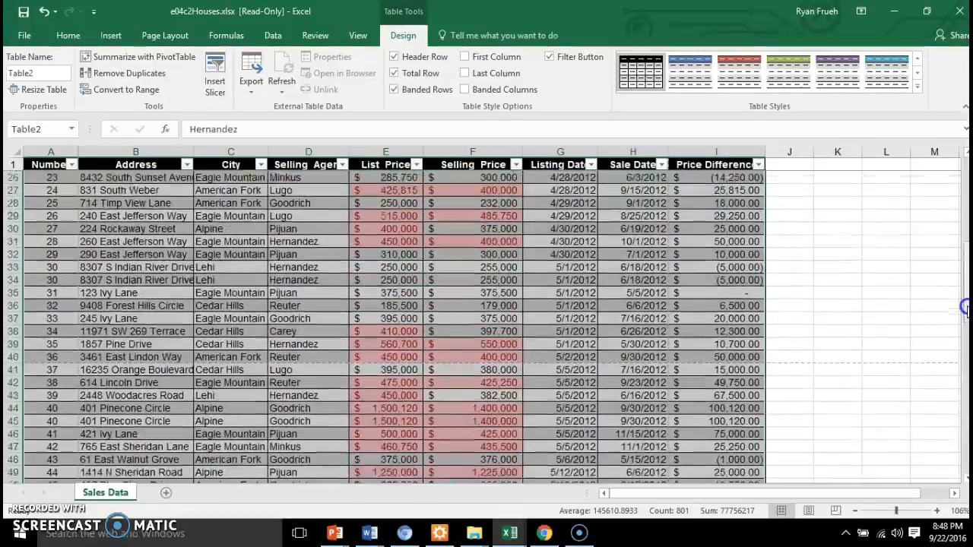
{"action": "scroll", "coordinate": [961, 237], "scroll_direction": "up", "scroll_amount": 1}
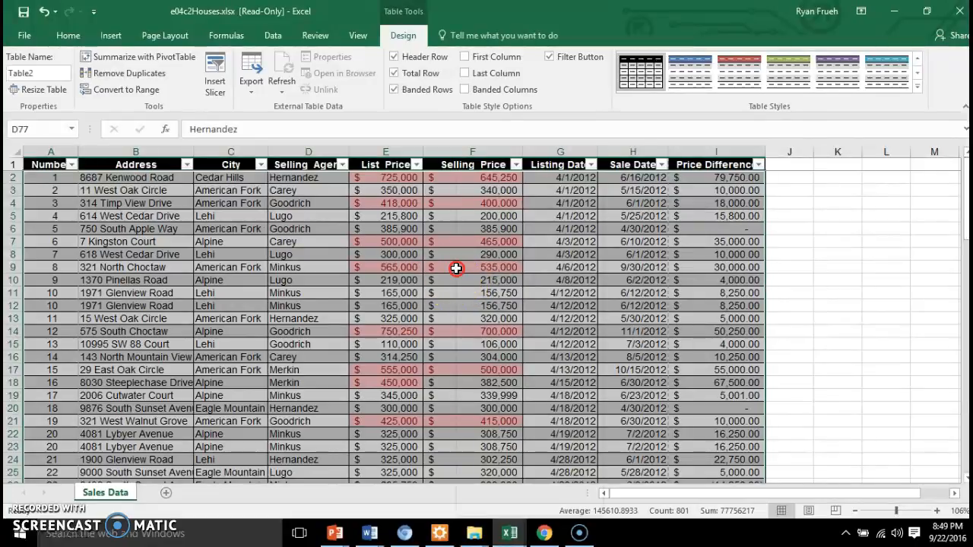
Step: Clear the Top 10% conditional formatting from the table data using Quick Analysis
{"action": "right_click", "coordinate": [459, 272]}
{"action": "left_click", "coordinate": [502, 385]}
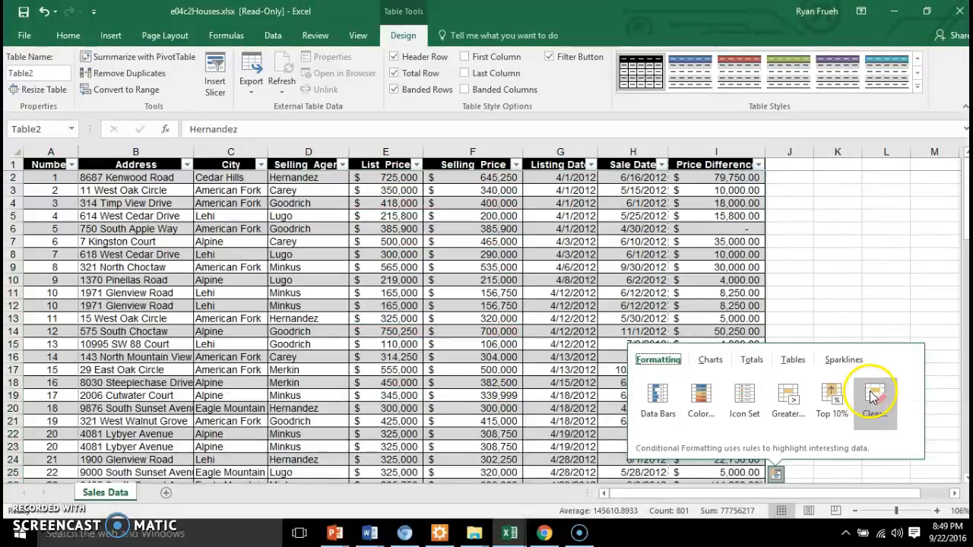
{"action": "left_click", "coordinate": [873, 397]}
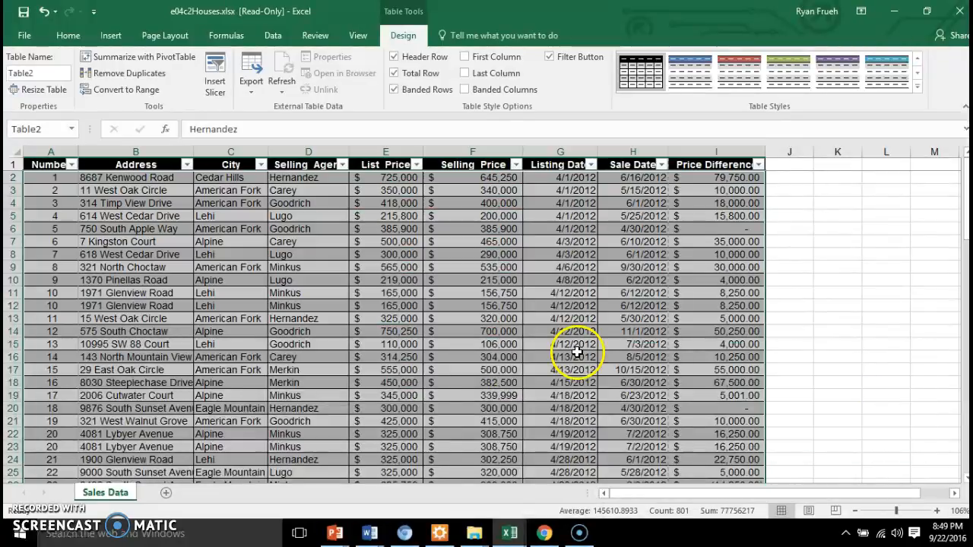